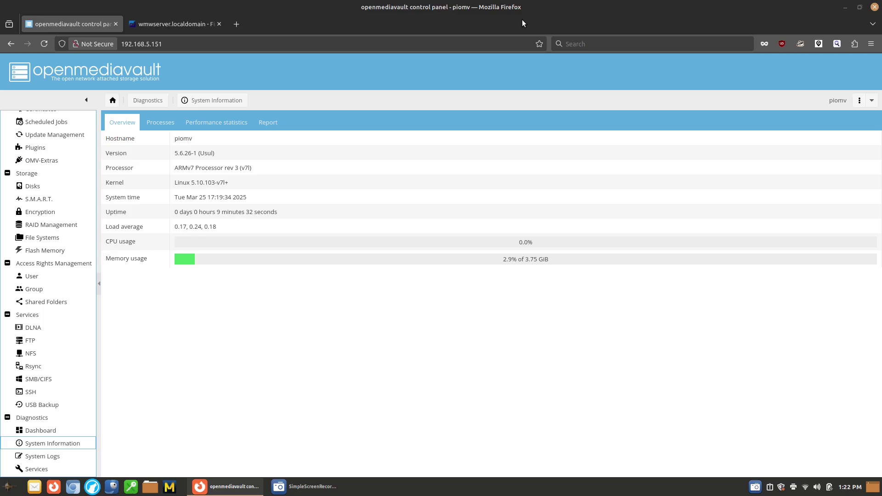
Step: Return to openmediavault and open Storage > Disks, showing the Samsung /dev/sda and the /dev/mmcblk0 SD card
click(167, 20)
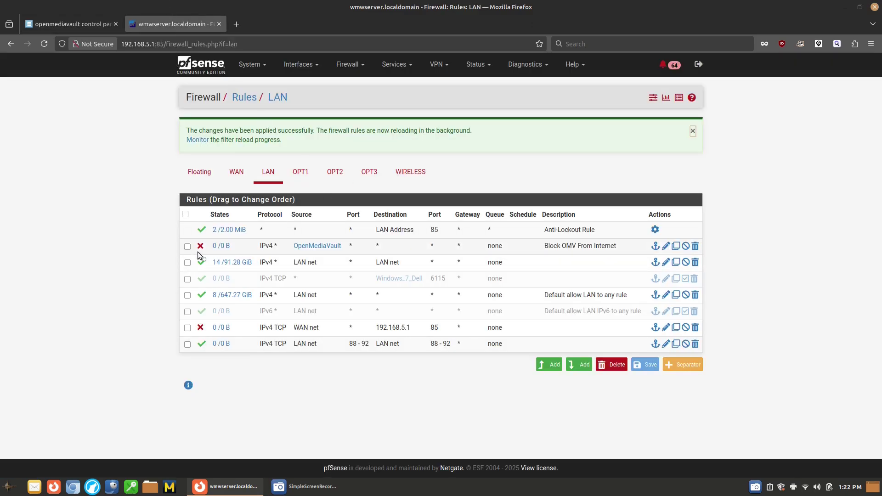
click(55, 26)
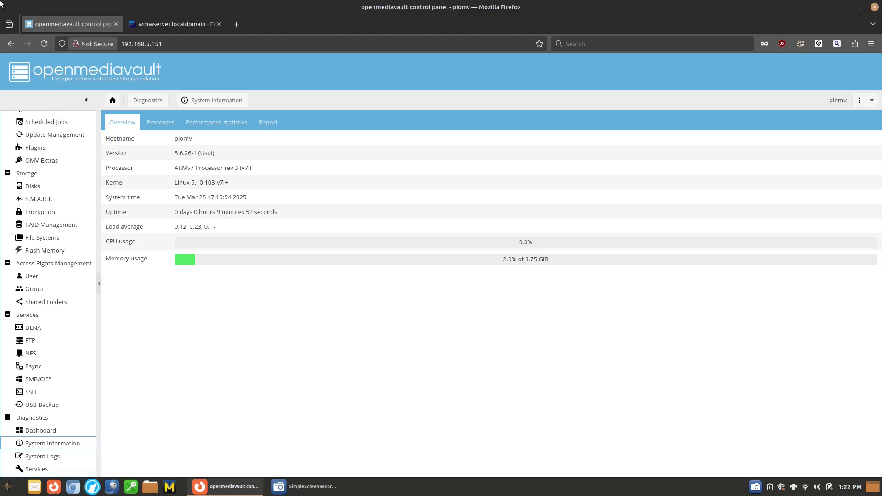
scroll(95, 304, up, 4)
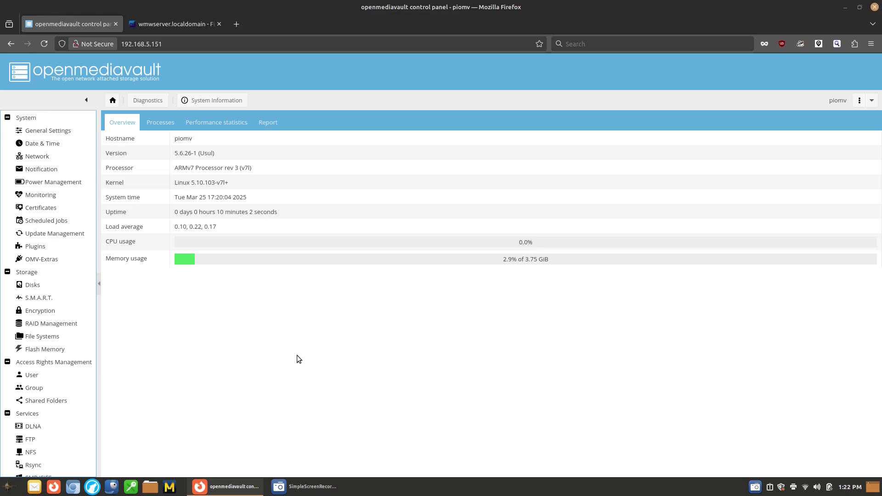
click(54, 286)
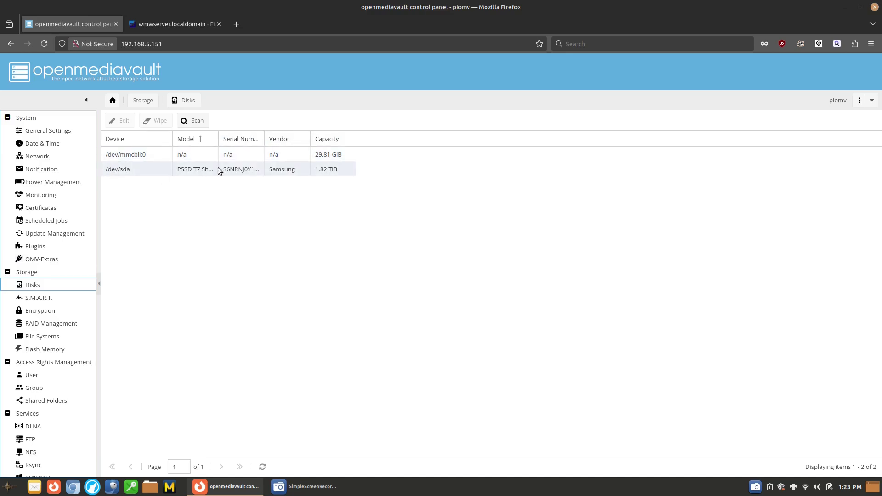
click(138, 173)
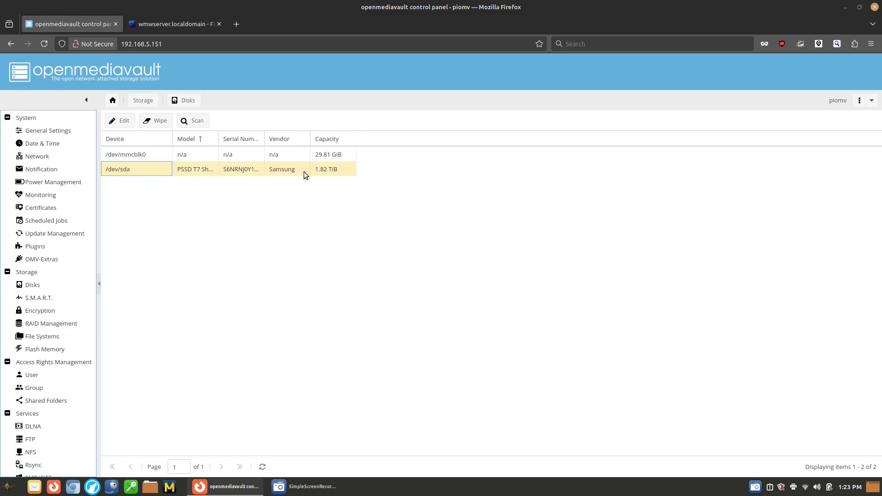
click(156, 121)
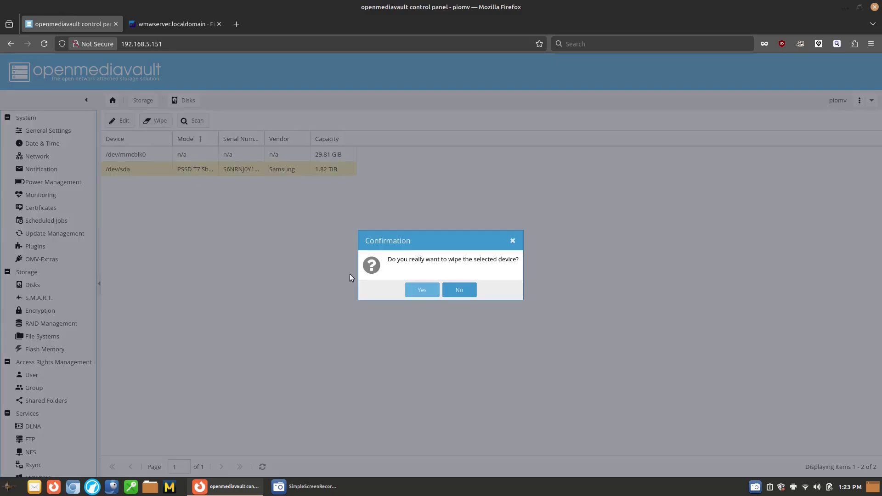
click(421, 291)
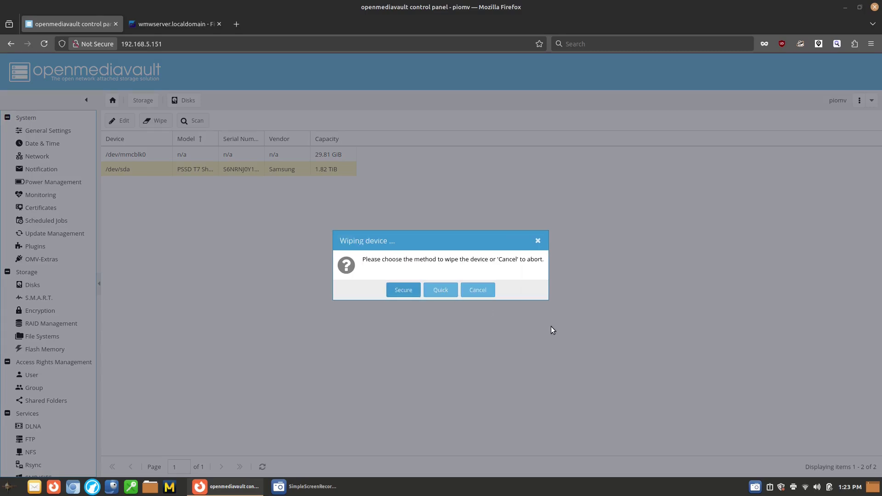
click(537, 240)
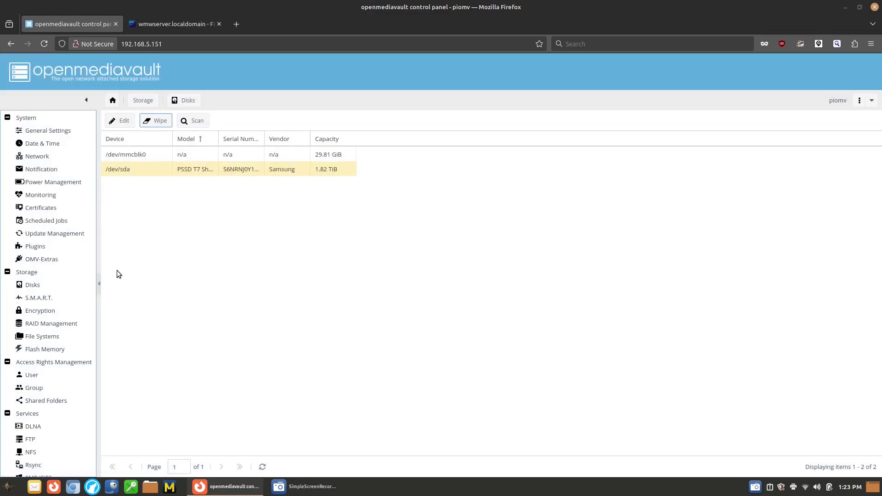
Step: Start a new encrypted device on the PSSD T7 Shield with cipher aes-cbc-essiv:sha256
click(51, 312)
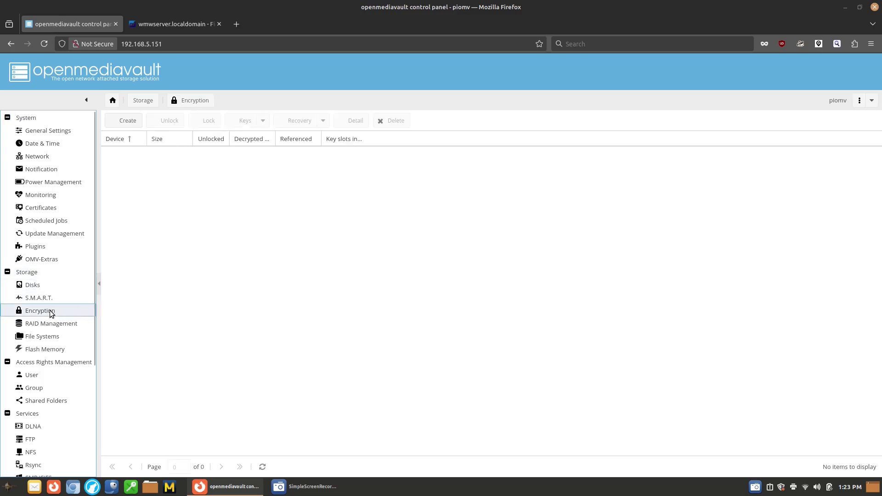
click(120, 121)
click(538, 204)
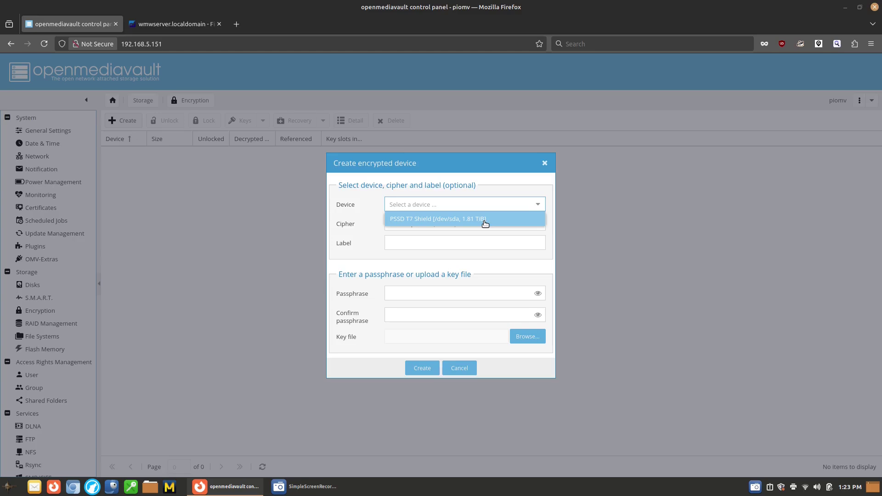
click(485, 220)
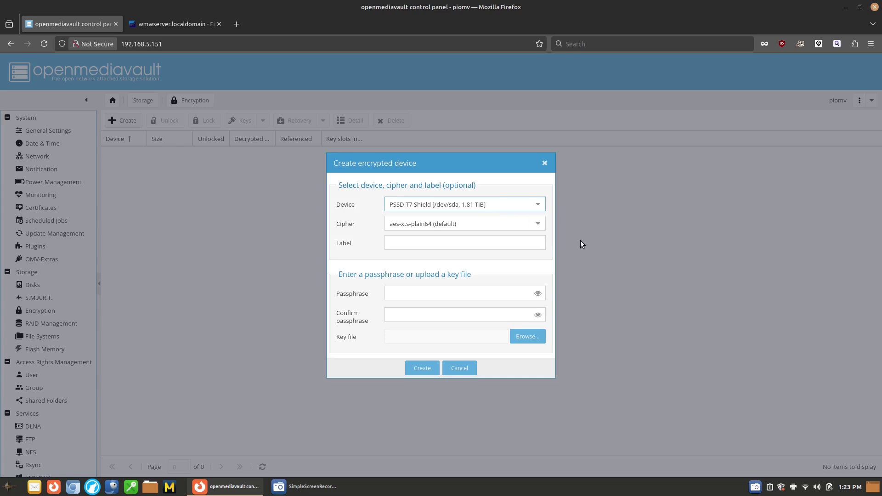
click(537, 224)
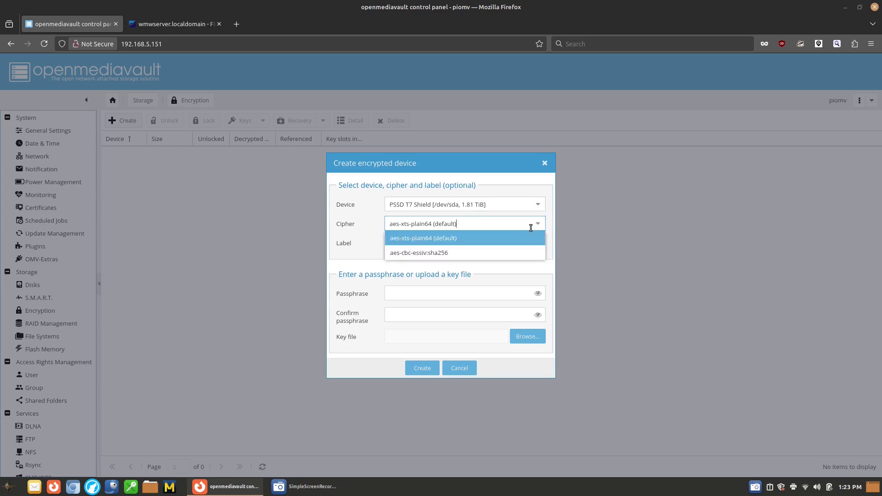
click(505, 253)
Step: Label it NASData, enter and confirm the passphrase, then create it and confirm erasing the drive
click(495, 249)
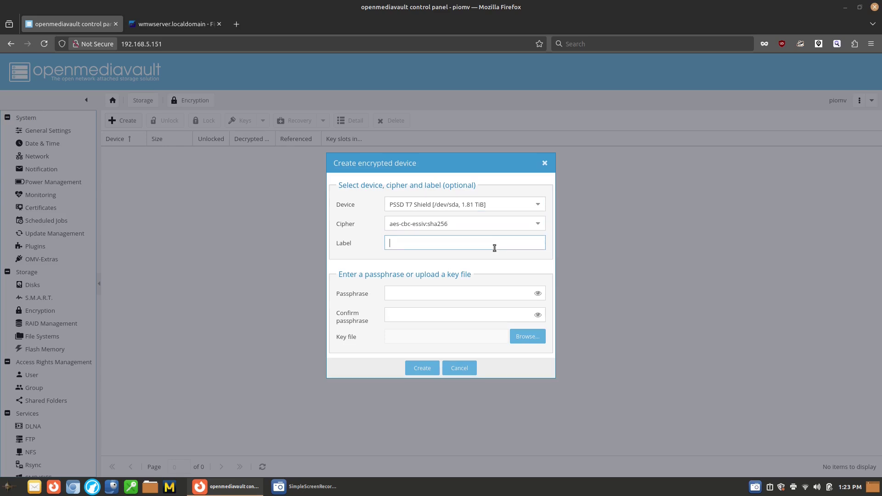
text(NAS)
key(BackSpace)
text(ASData)
click(465, 300)
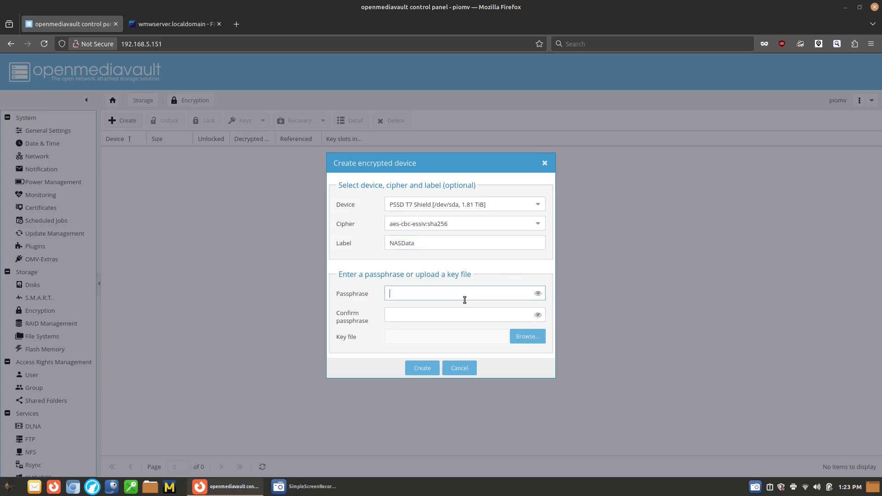
text(•••••••••••••••)
key(Tab)
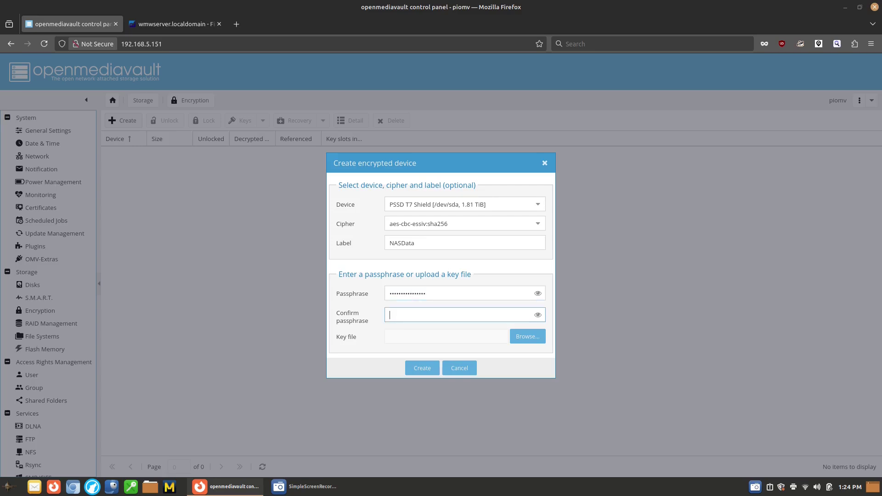
text(••••••••••••••••)
click(420, 369)
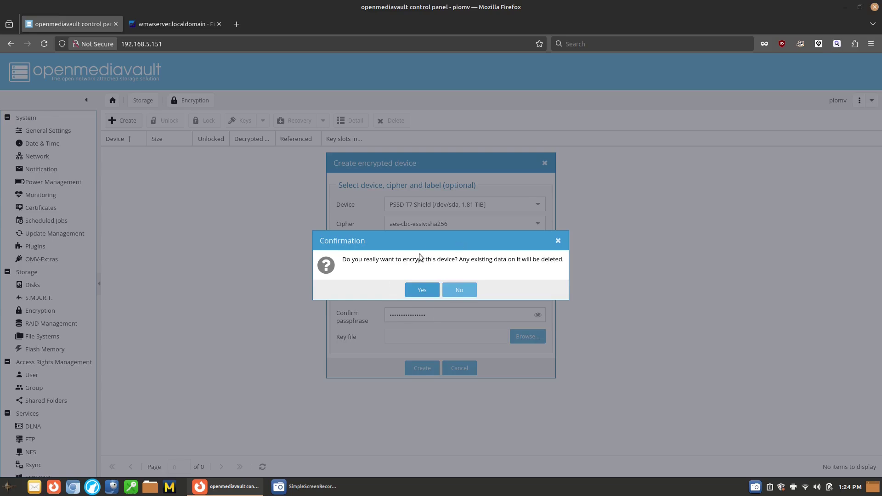
click(425, 290)
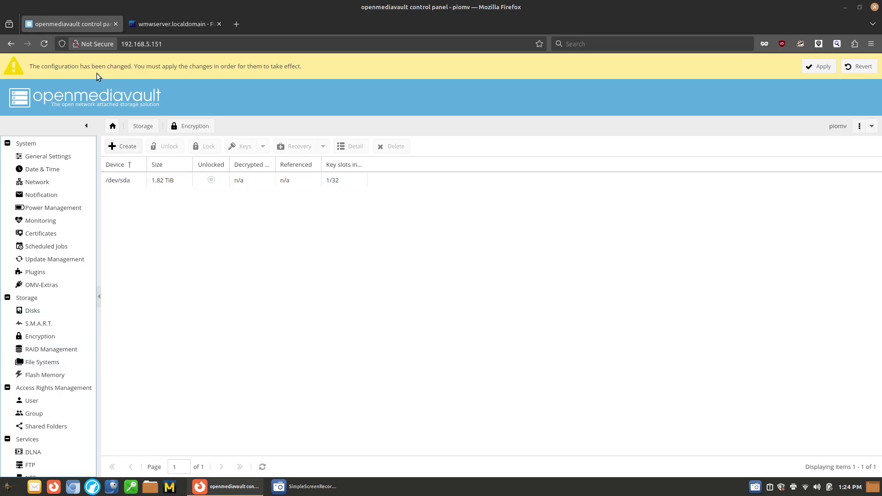
Step: Apply the pending changes and unlock the encrypted /dev/sda with its passphrase, exposing a /dev/mapper device
click(818, 67)
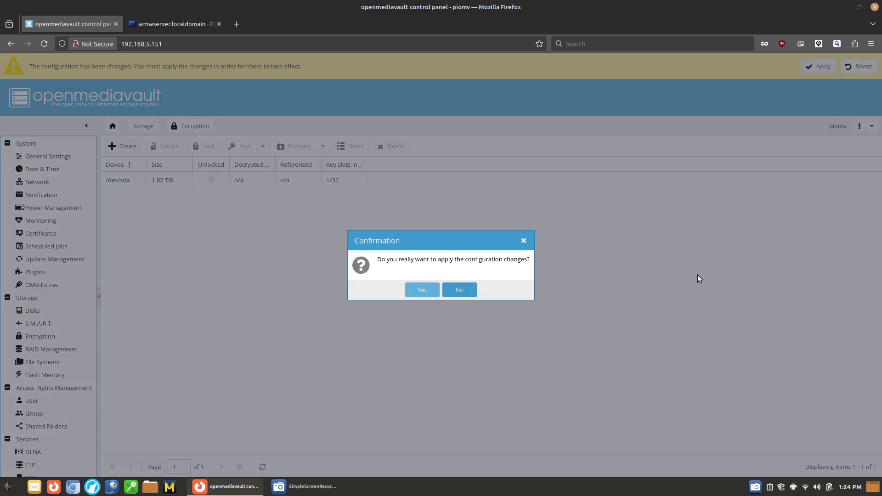
click(426, 293)
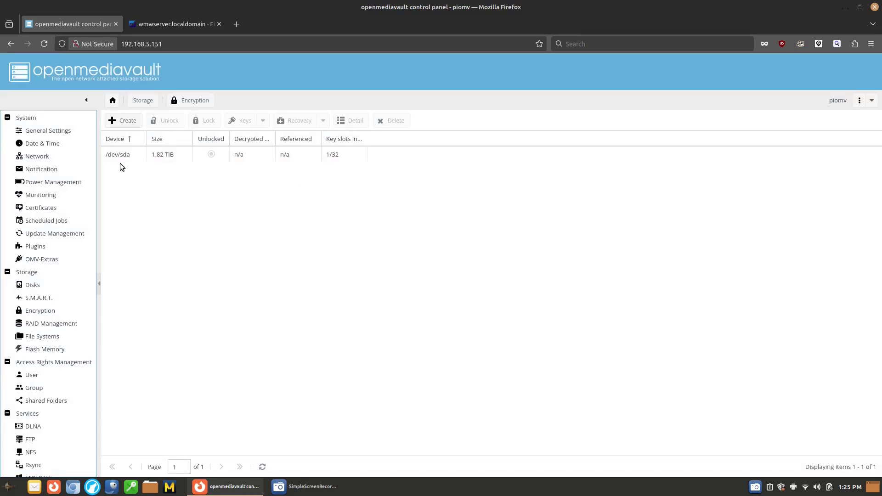
click(126, 155)
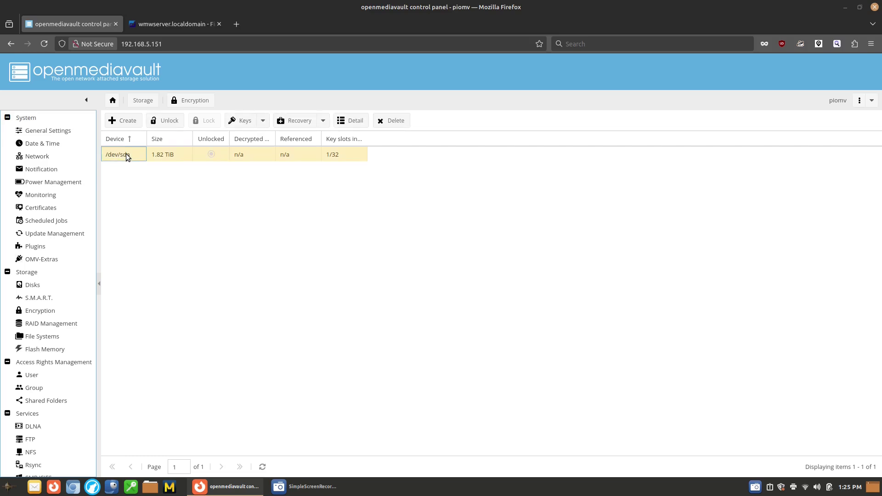
click(164, 120)
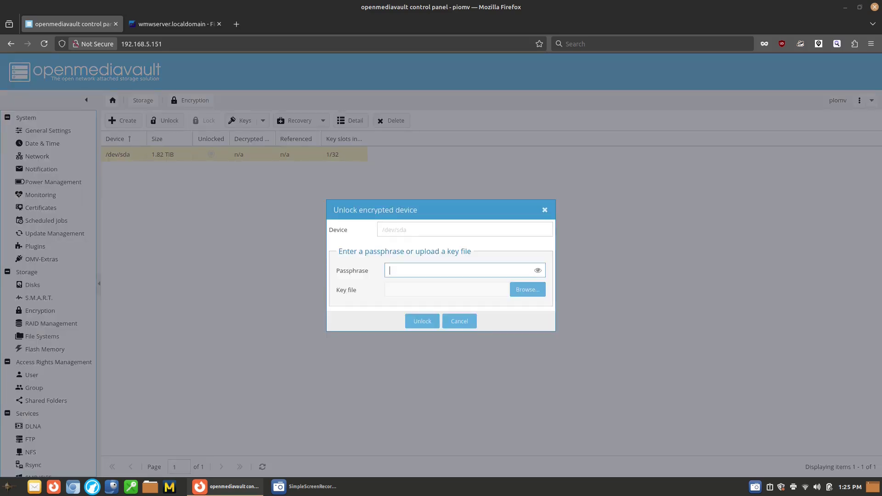
text(••••)
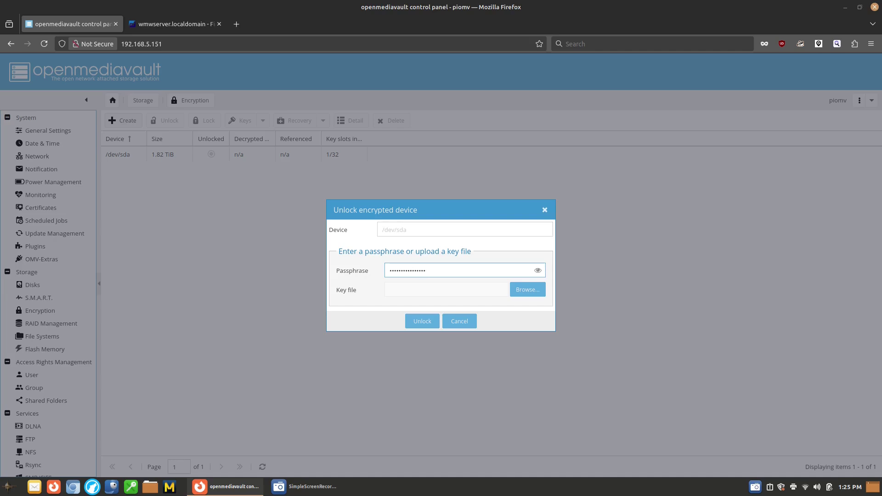
click(421, 320)
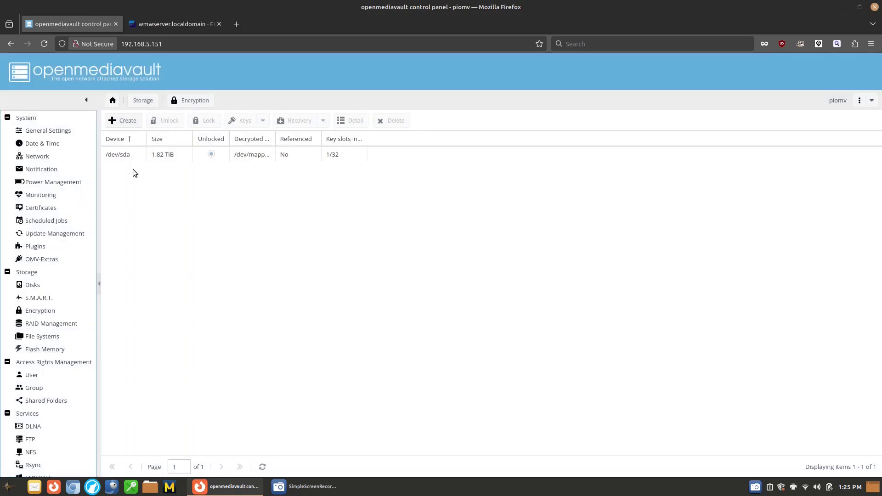
click(124, 156)
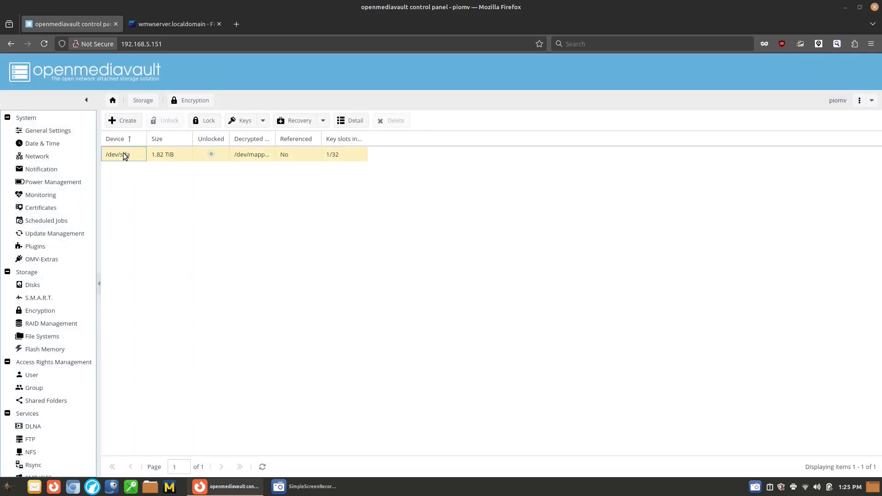
click(219, 153)
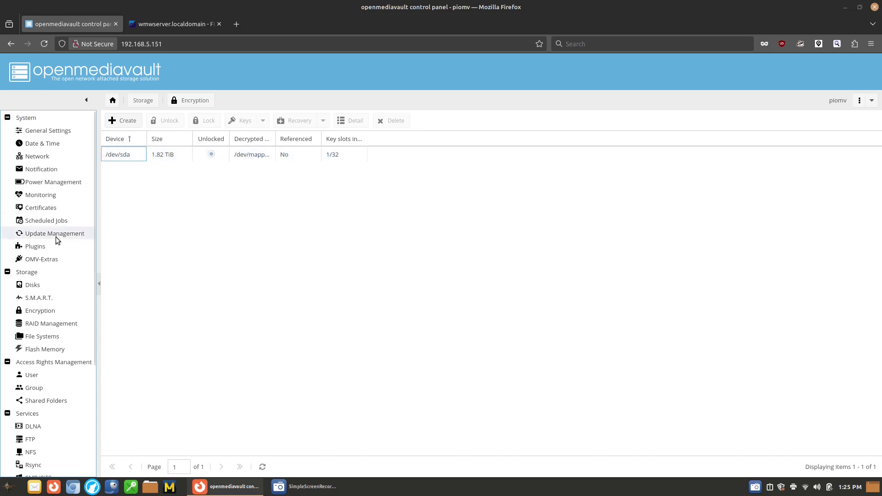
Step: Go to Storage > File Systems and begin creating a file system on the decrypted /dev/dm-0
click(52, 338)
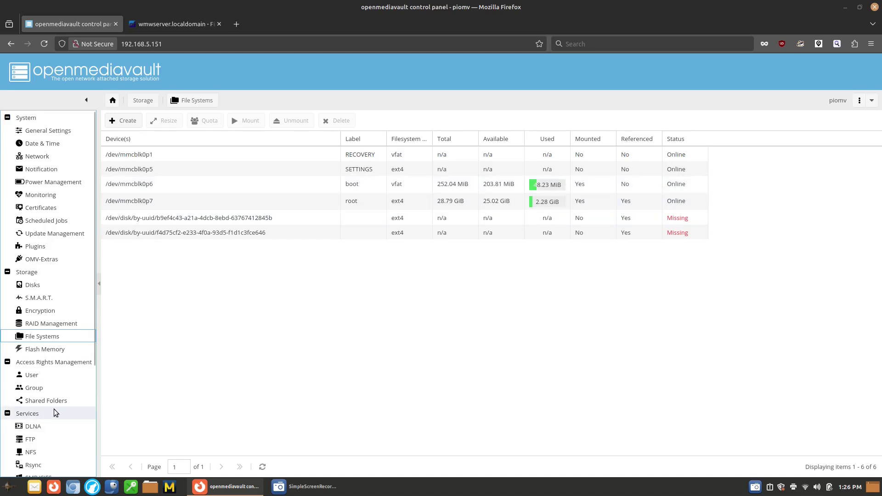
click(133, 121)
Step: Format the LUKS container /dev/dm-0 as EXT4 labelled NASDATA, confirming and closing the creation log
click(534, 254)
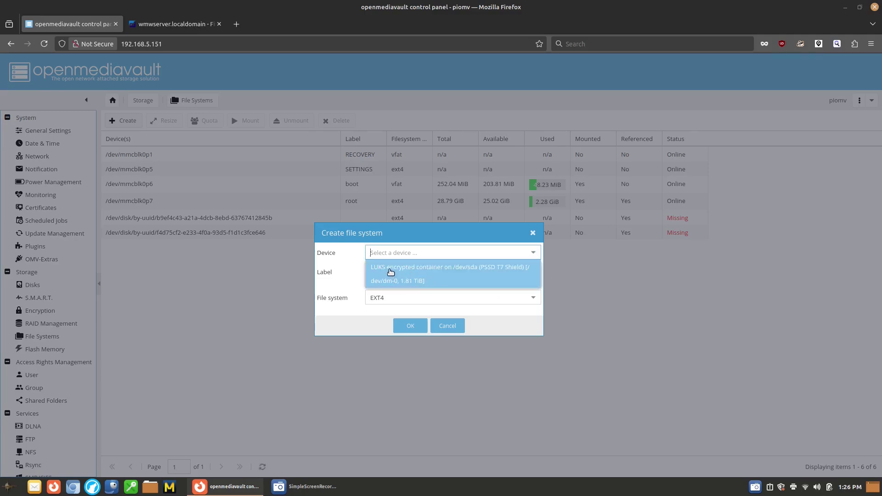
click(464, 267)
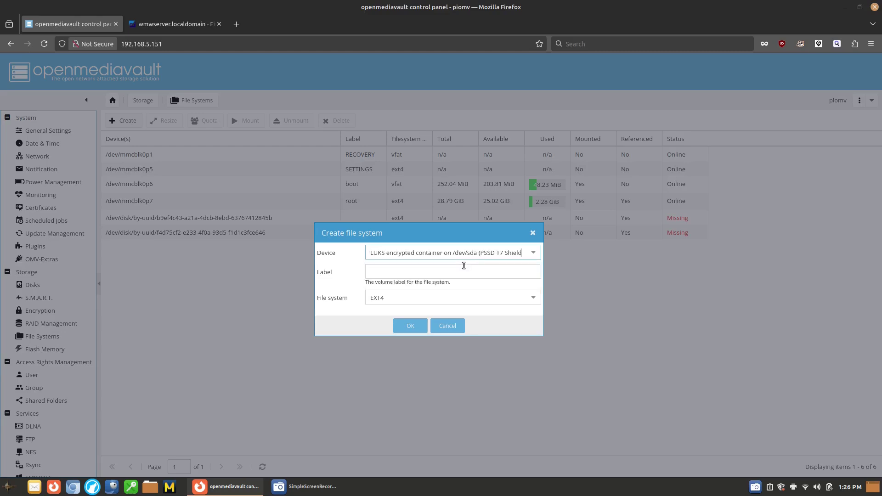
click(438, 272)
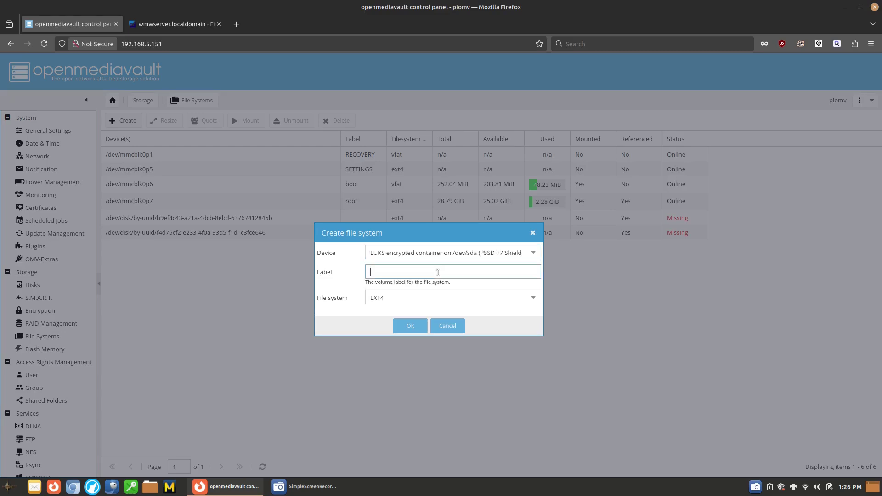
text(NASDATA)
click(434, 300)
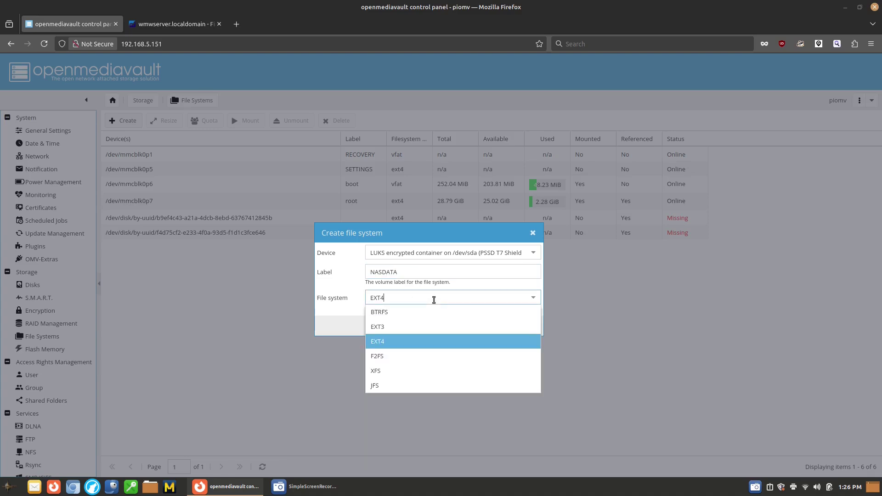
click(434, 300)
click(408, 324)
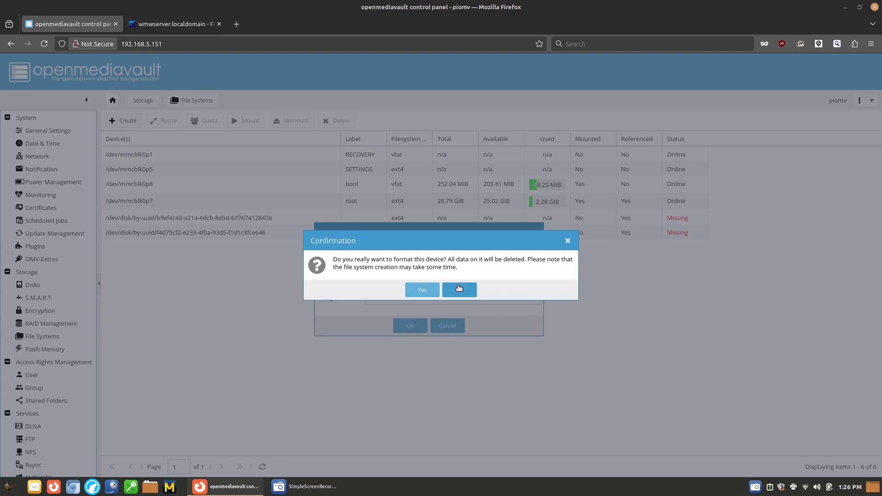
click(421, 289)
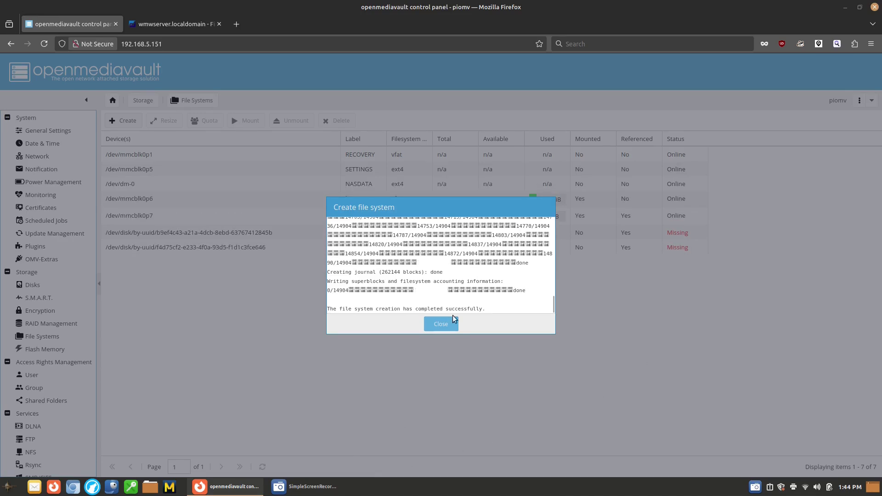
click(448, 326)
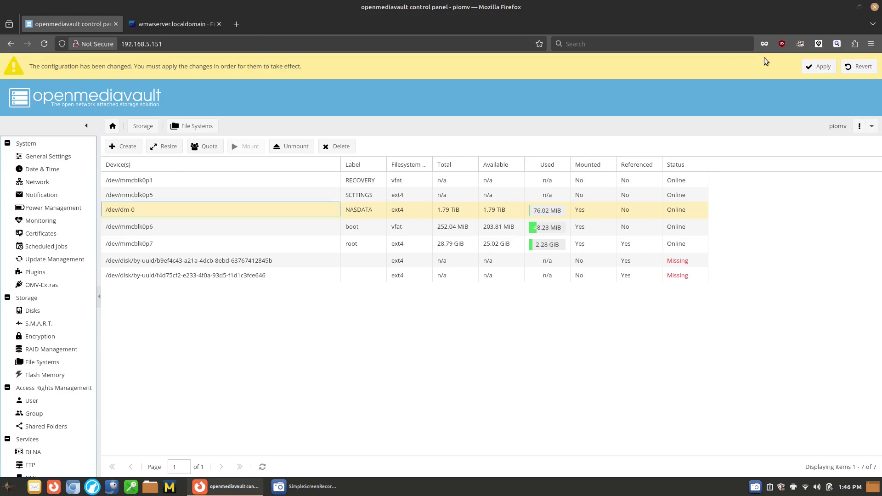
Step: Apply the pending configuration changes and go to the Shared Folders list
click(820, 67)
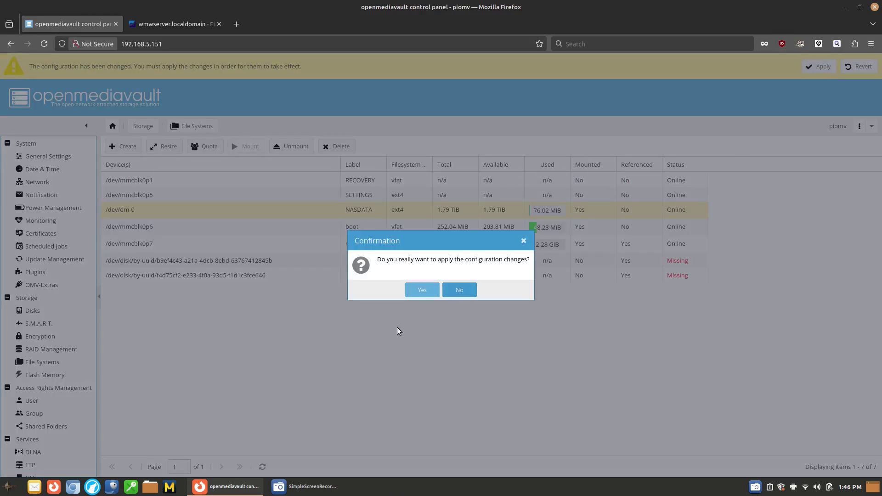
click(422, 290)
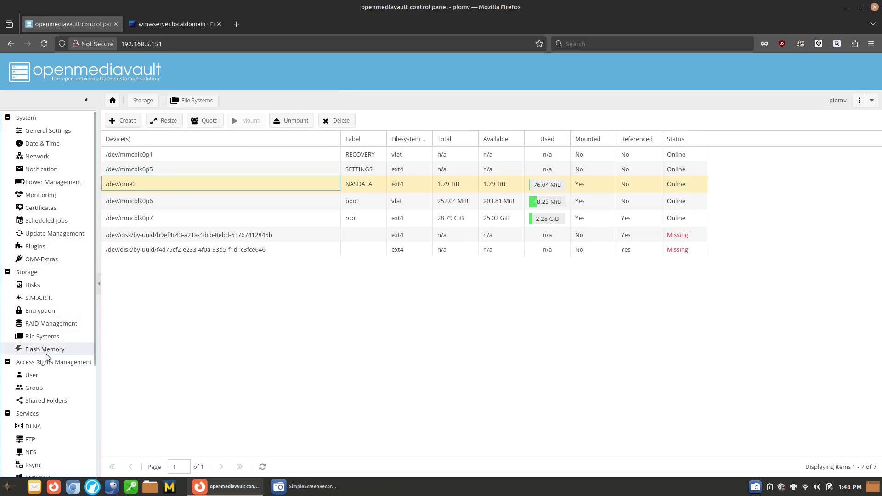
click(46, 401)
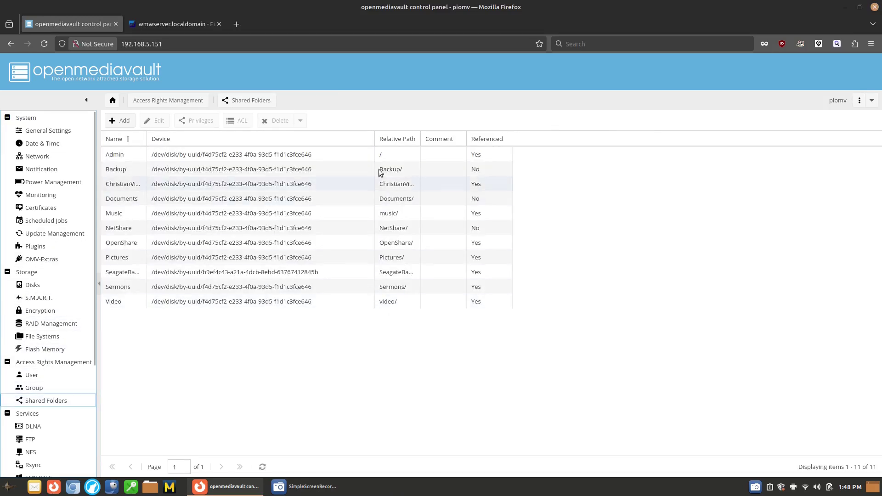
Step: Change the Admin shared folder's device to NASDATA, save and confirm
click(232, 158)
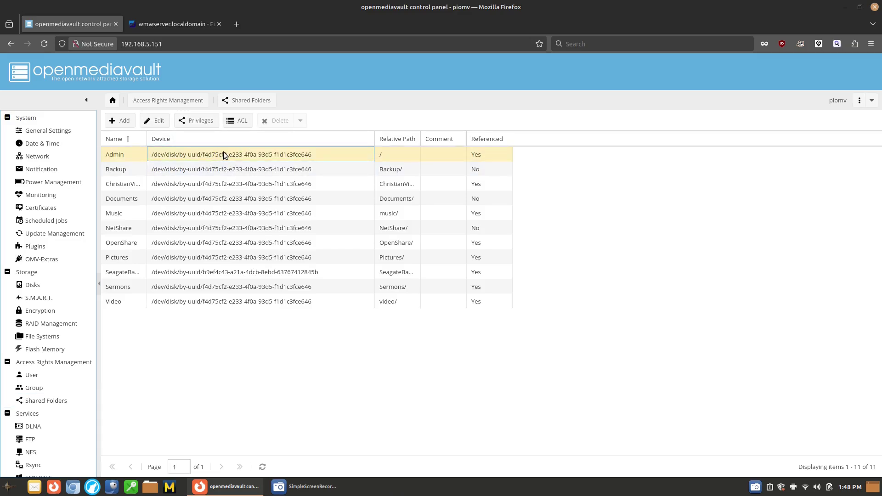
double_click(223, 152)
click(547, 231)
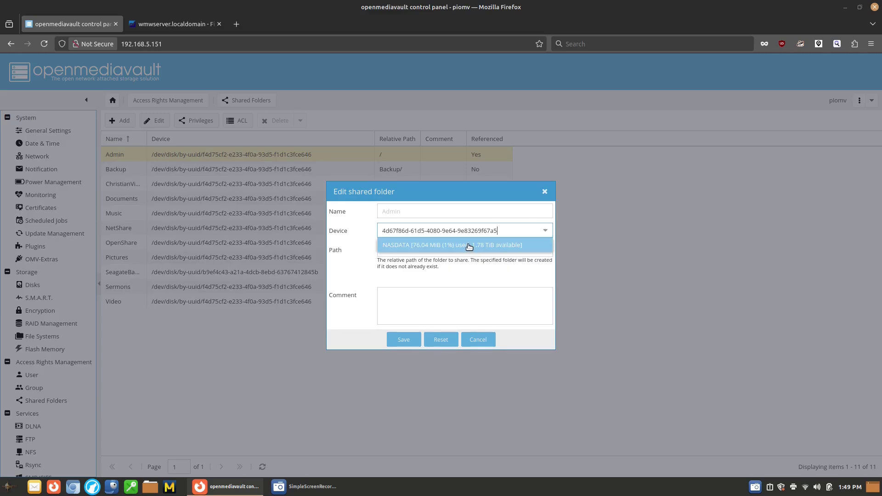
click(469, 247)
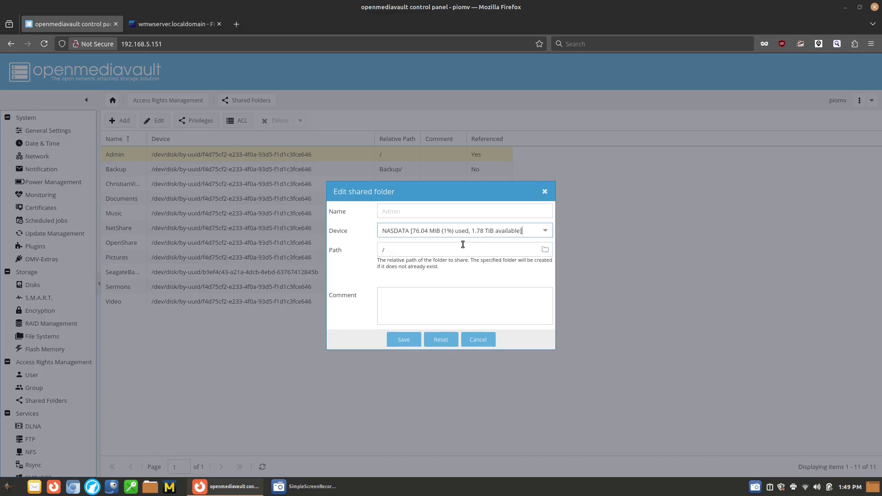
click(412, 339)
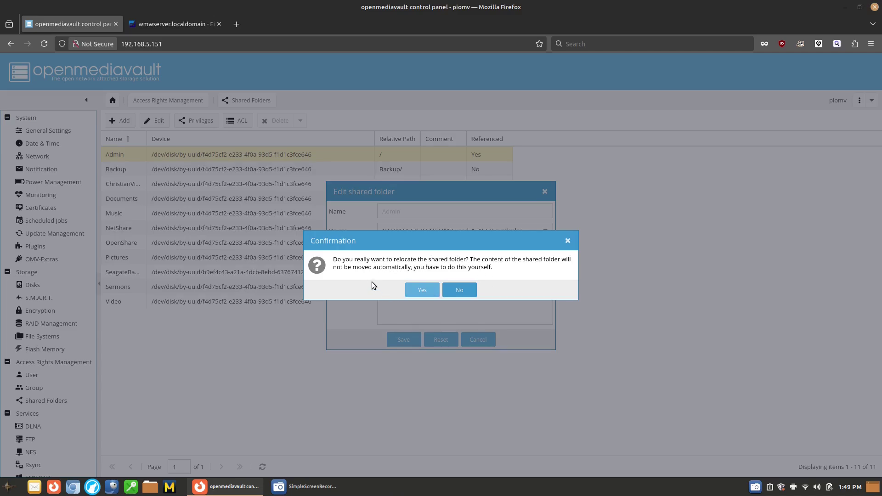
click(433, 292)
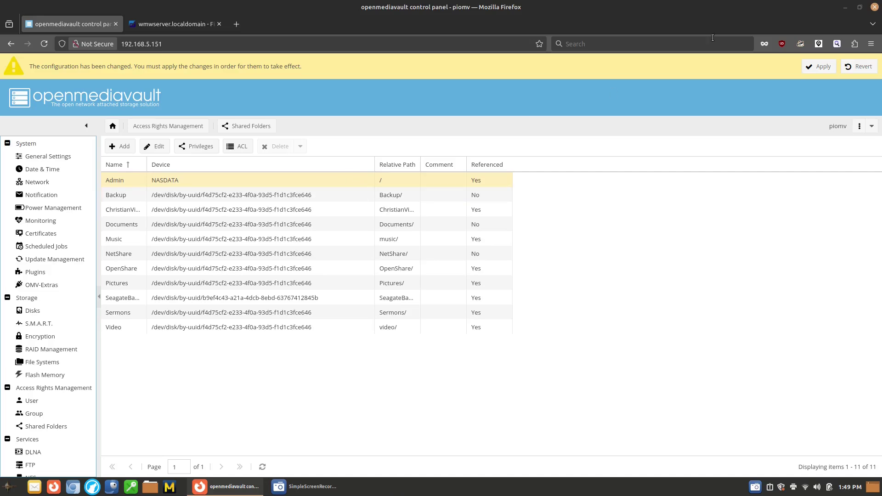
Step: Move the Backup and ChristianVideo shared folders onto the NASDATA device
double_click(257, 195)
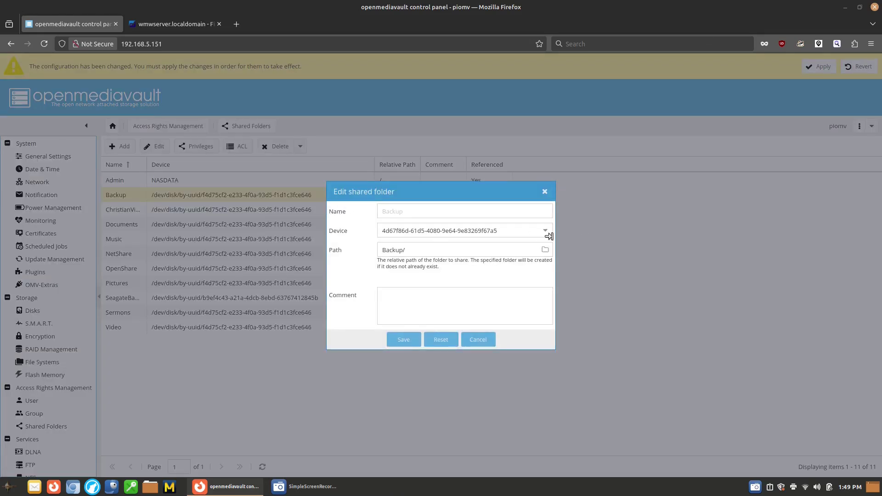
click(545, 231)
click(440, 250)
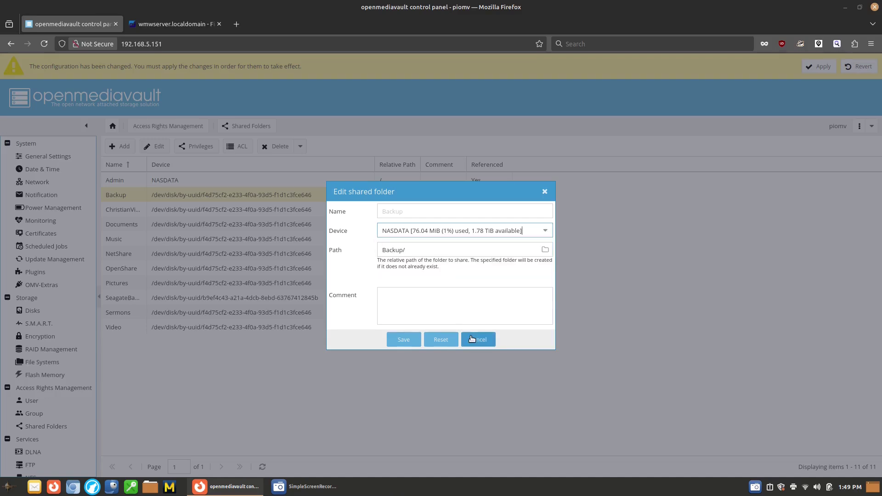
click(400, 341)
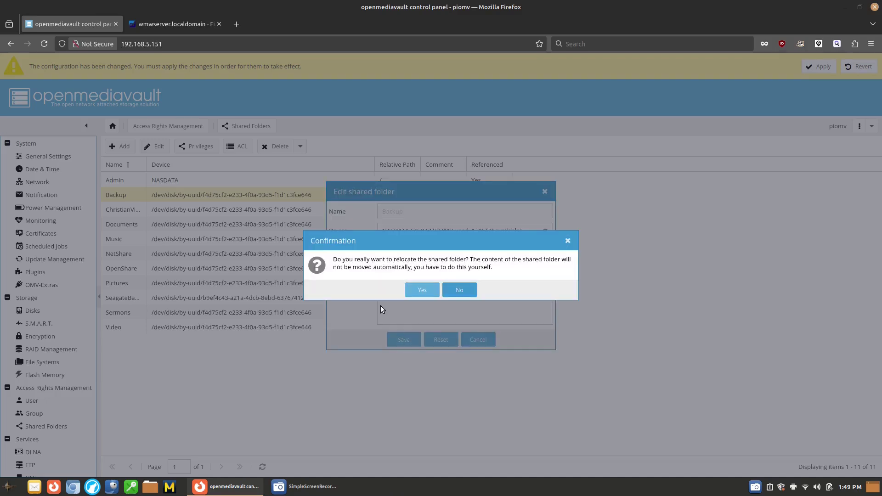
click(422, 290)
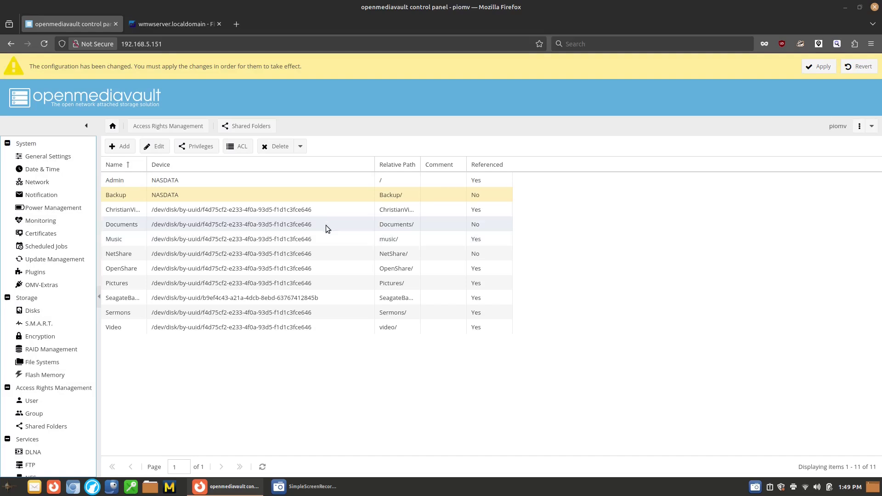
double_click(313, 208)
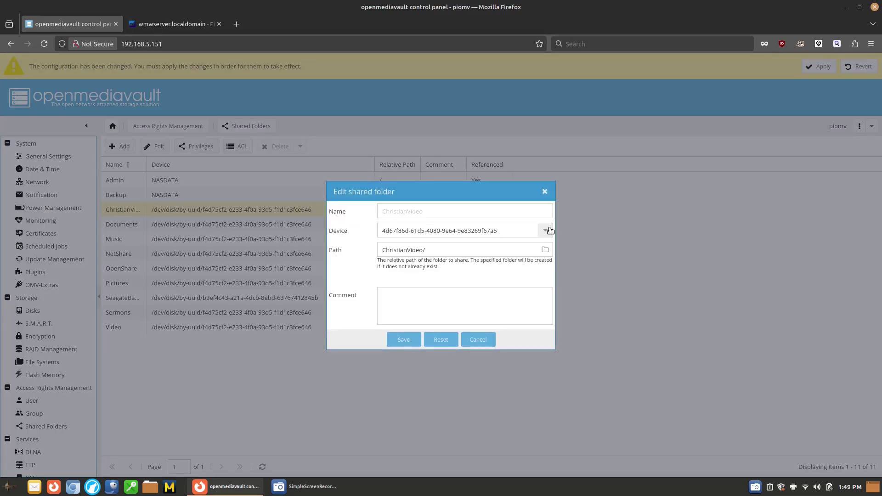
click(545, 231)
click(430, 247)
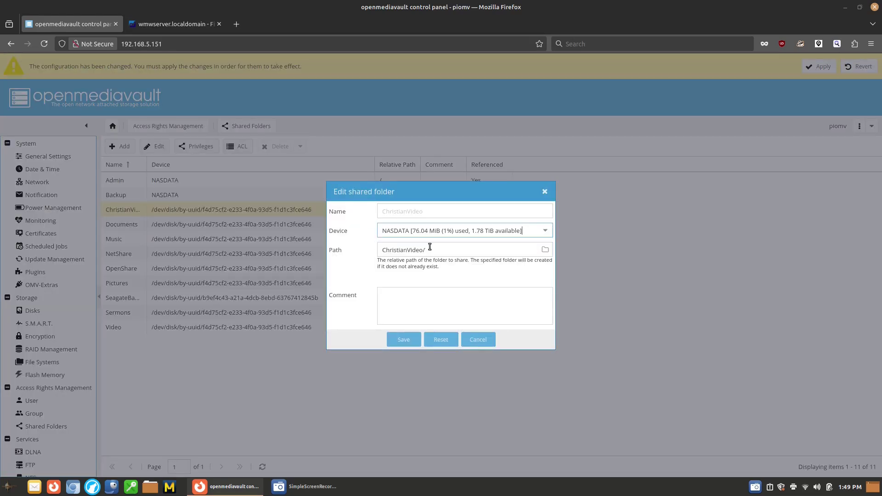
click(414, 338)
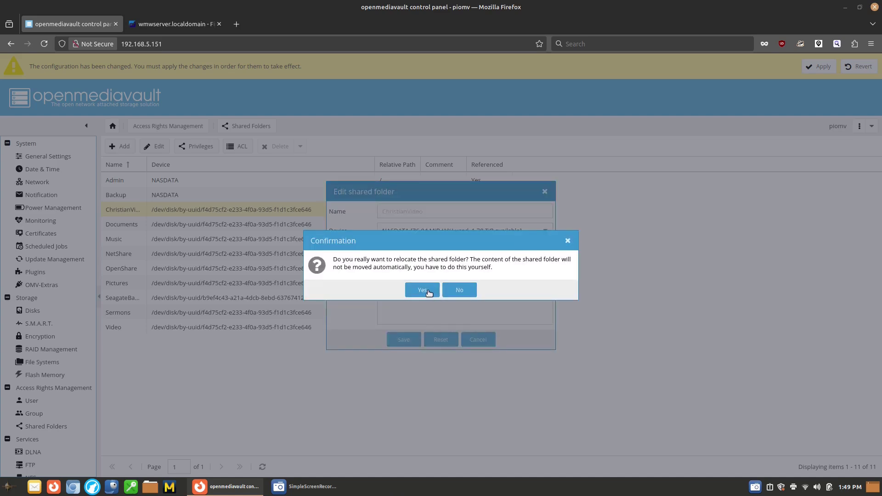
click(423, 291)
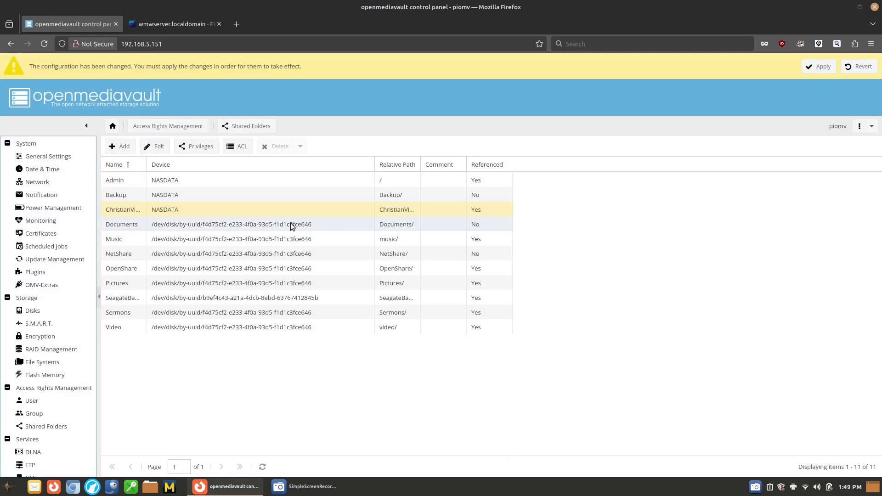
Step: Move the Documents and Music shared folders onto NASDATA
double_click(290, 223)
click(534, 228)
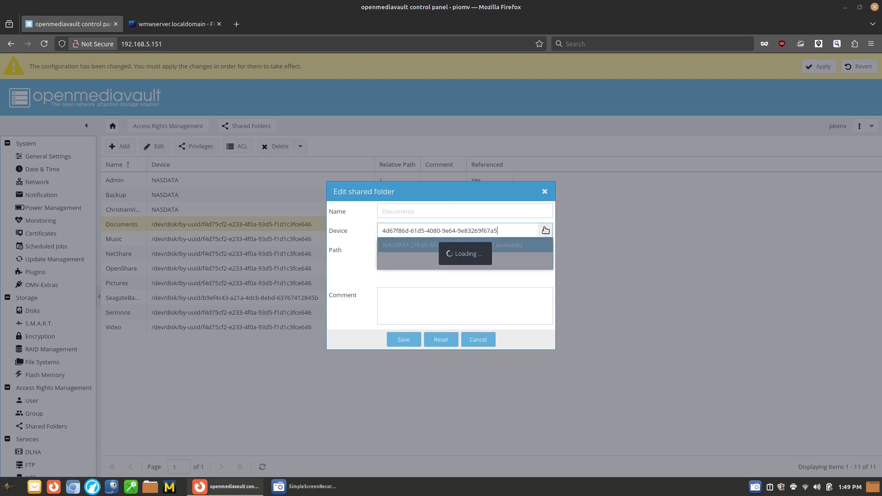
click(446, 251)
click(406, 342)
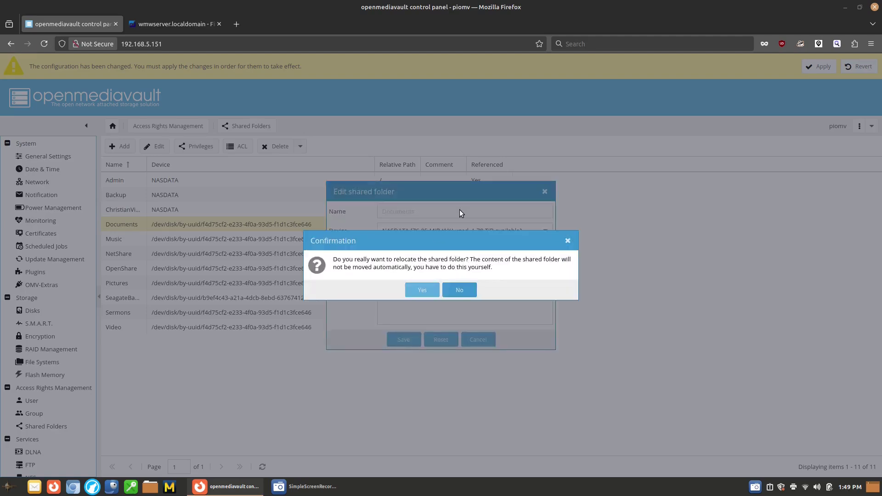
click(421, 289)
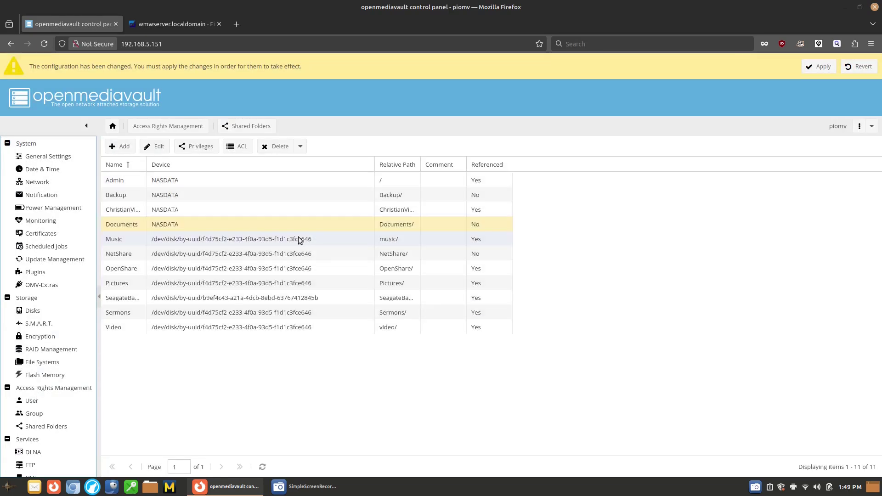
double_click(266, 240)
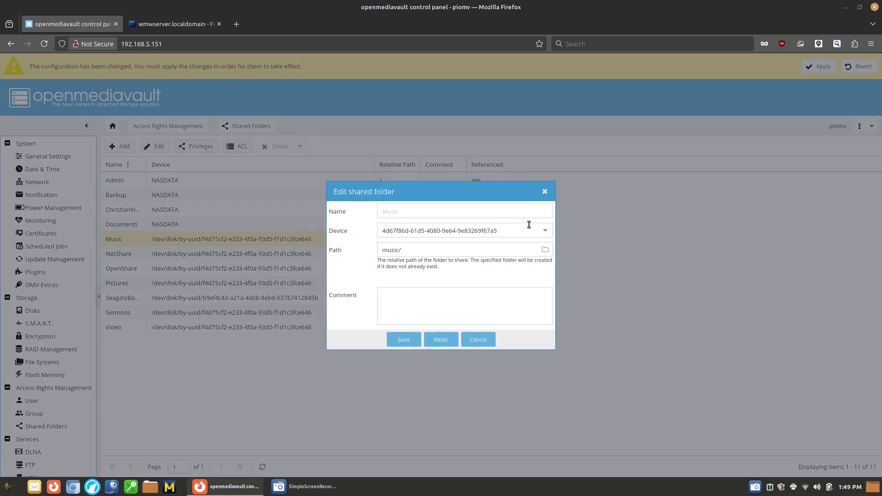
click(539, 233)
click(438, 247)
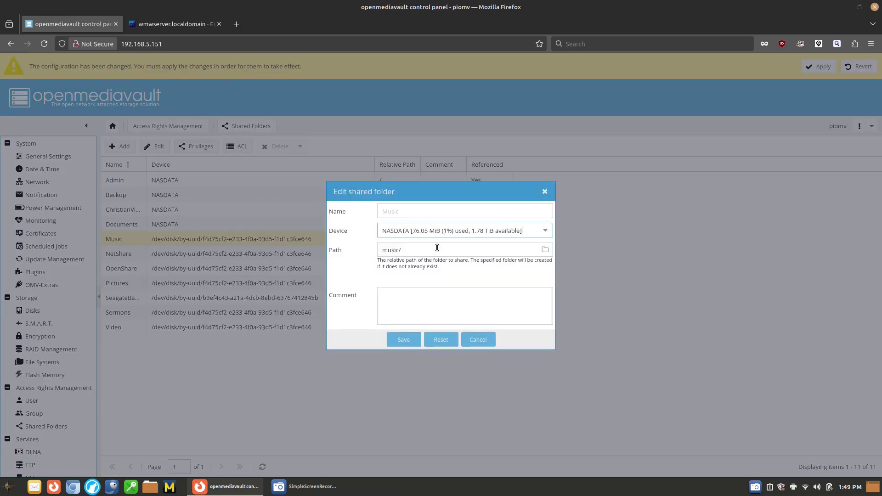
click(404, 341)
click(421, 289)
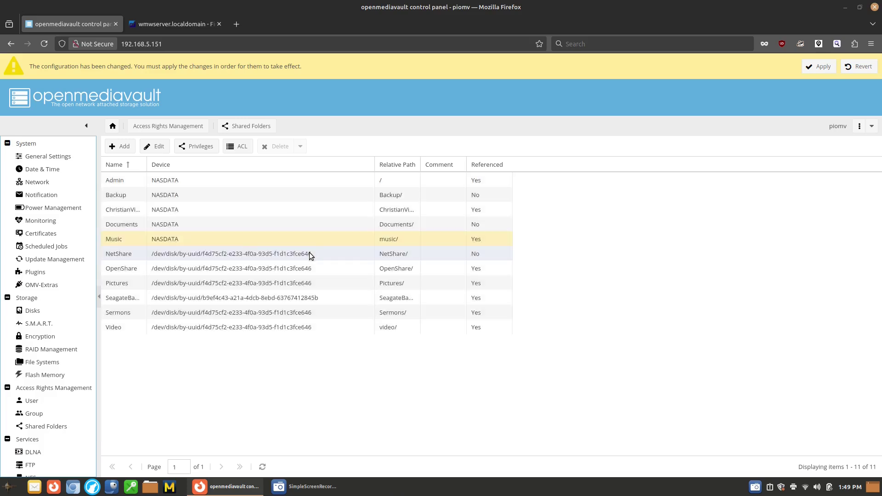
Step: Move NetShare, OpenShare and Sermons onto NASDATA, then apply the configuration changes
double_click(309, 253)
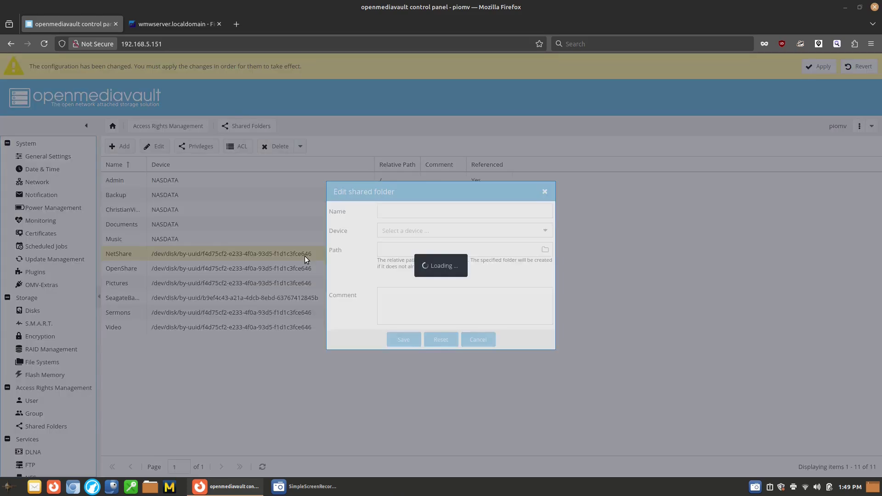
click(465, 232)
click(493, 245)
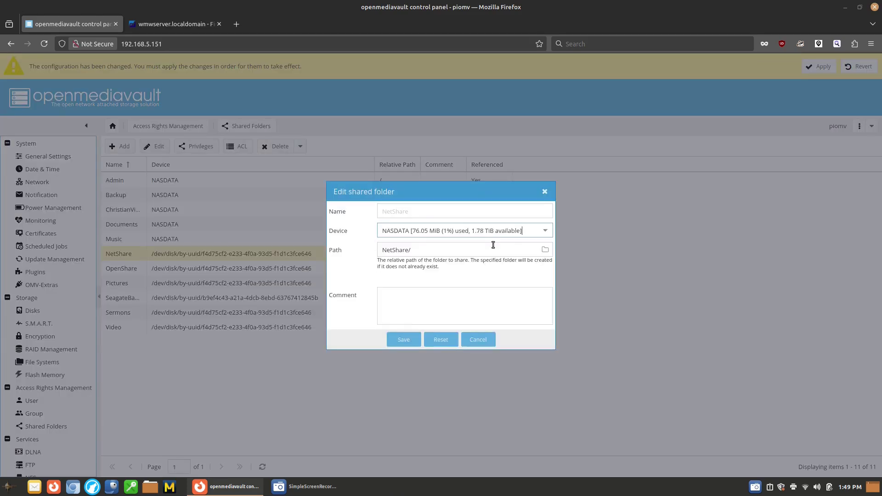
click(404, 339)
click(425, 289)
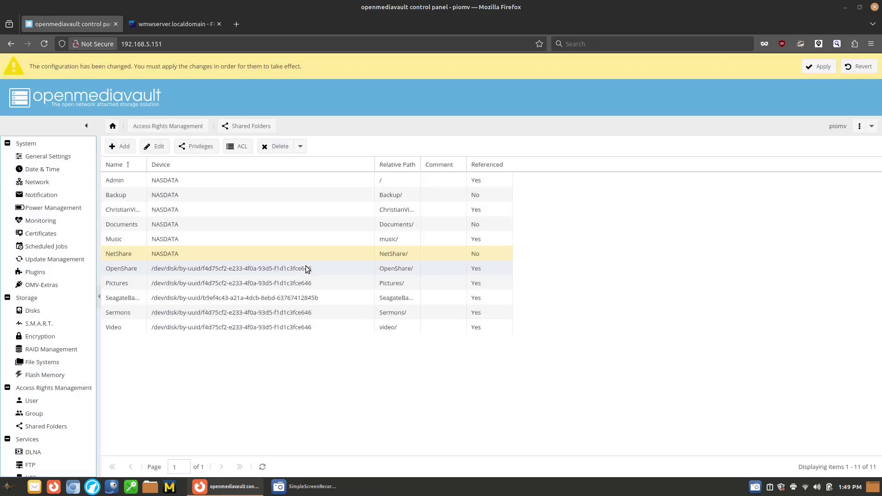
click(306, 268)
double_click(305, 267)
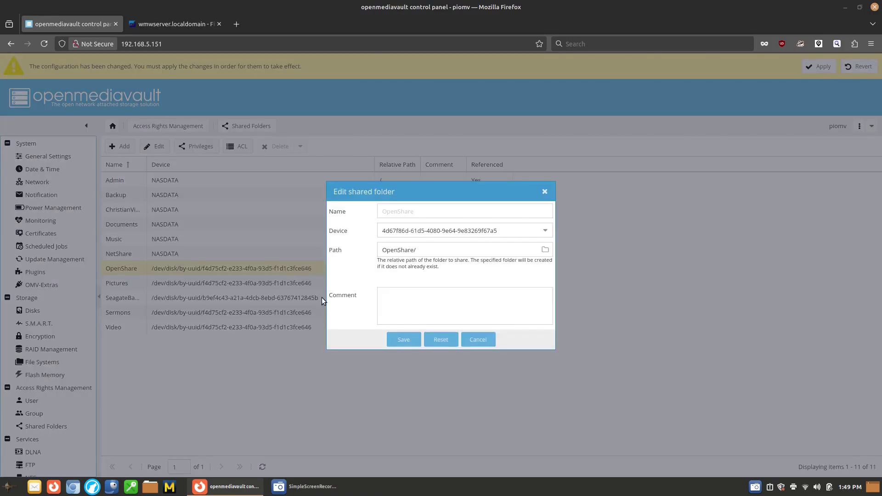
click(545, 230)
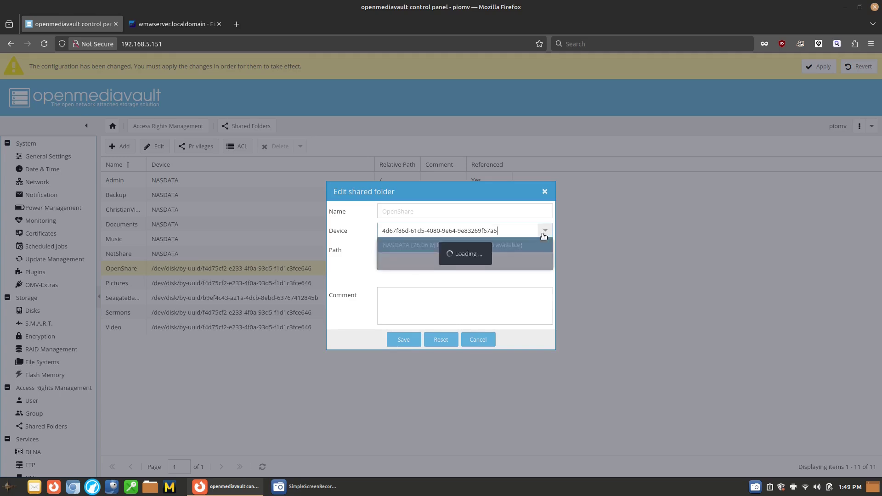
click(425, 246)
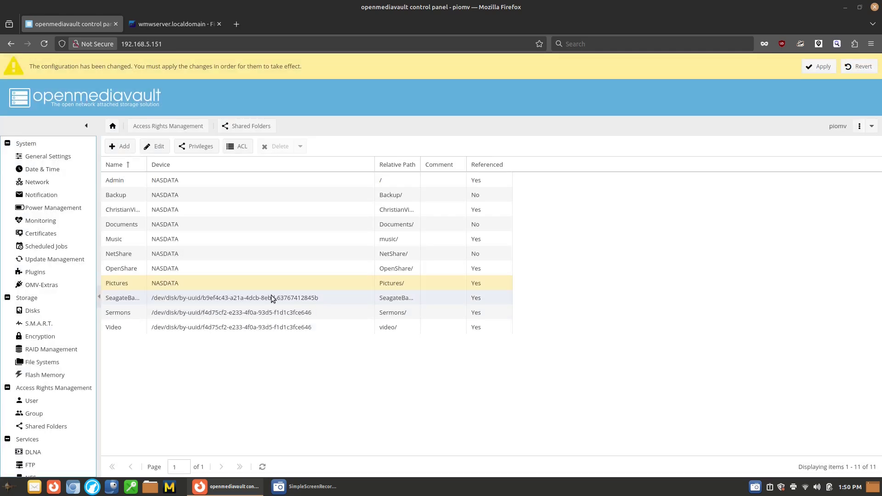
click(291, 310)
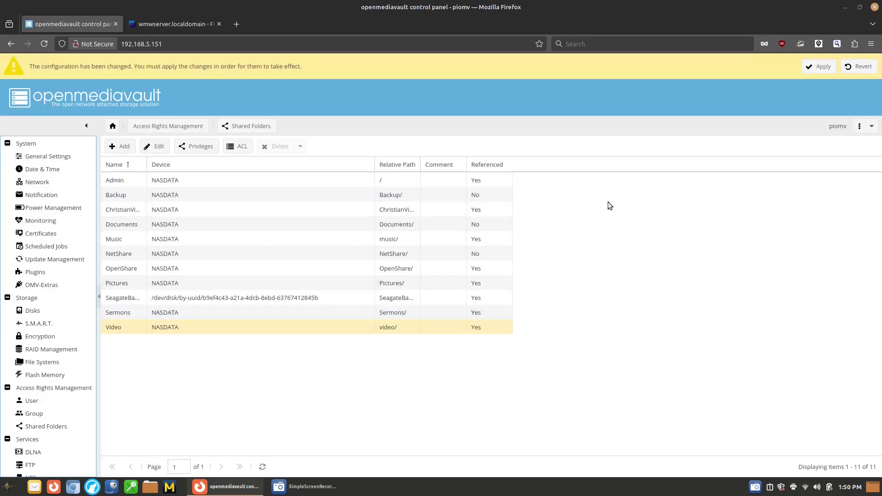
click(825, 68)
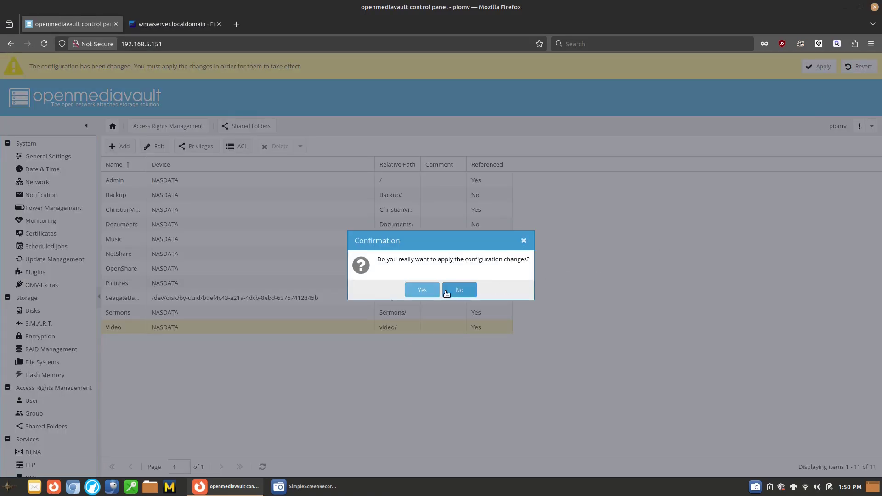
click(430, 291)
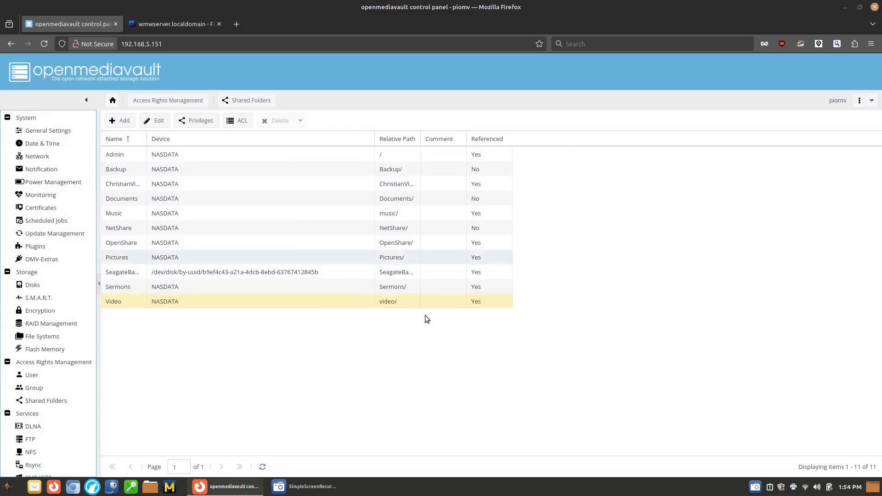
Step: In Nemo, browse the SMB shares at smb://192.168.5.151
click(149, 487)
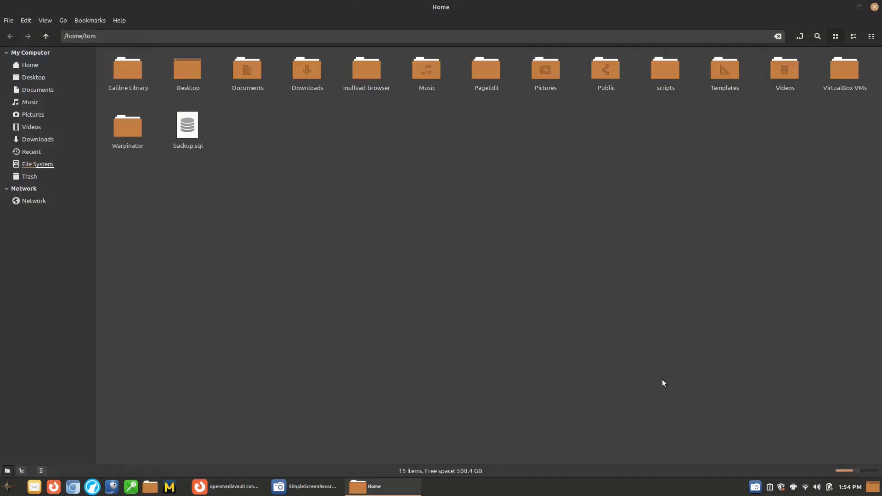
click(42, 201)
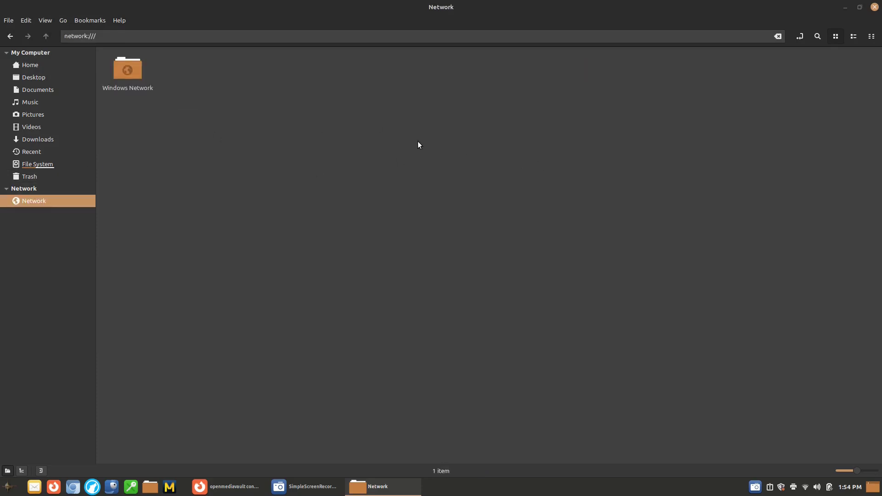
click(487, 41)
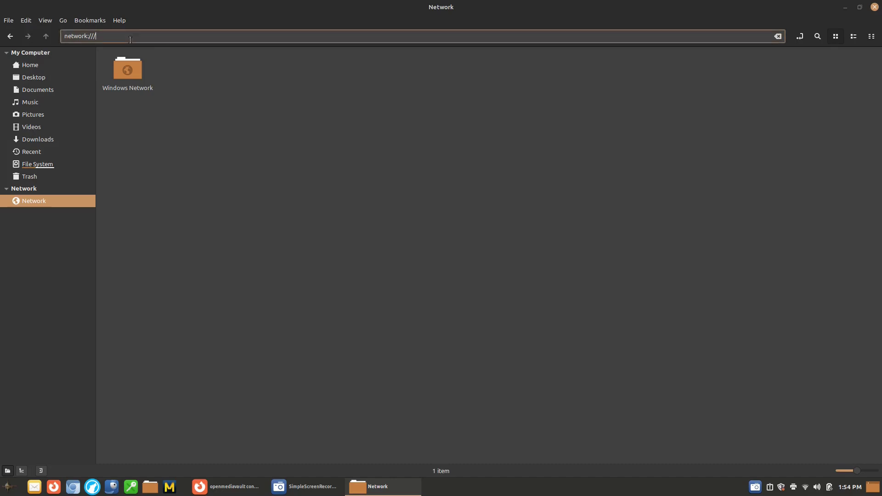
text(smb:)
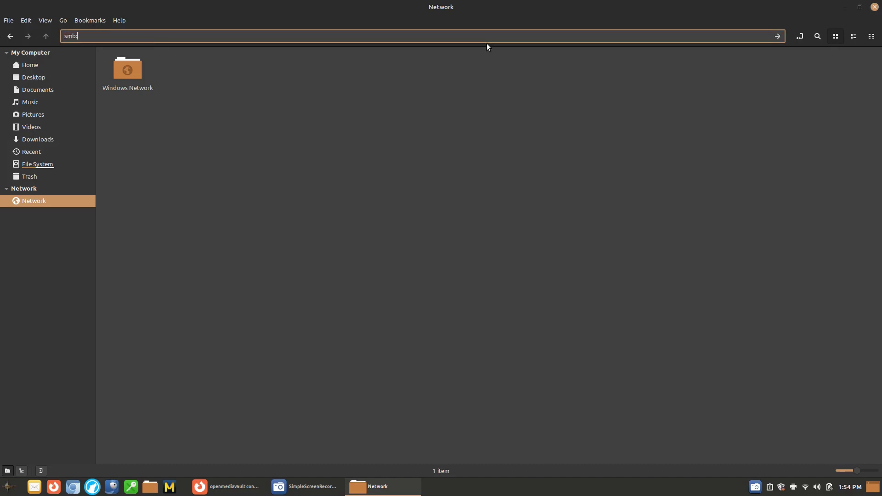
text(//192.168.5.151)
key(Return)
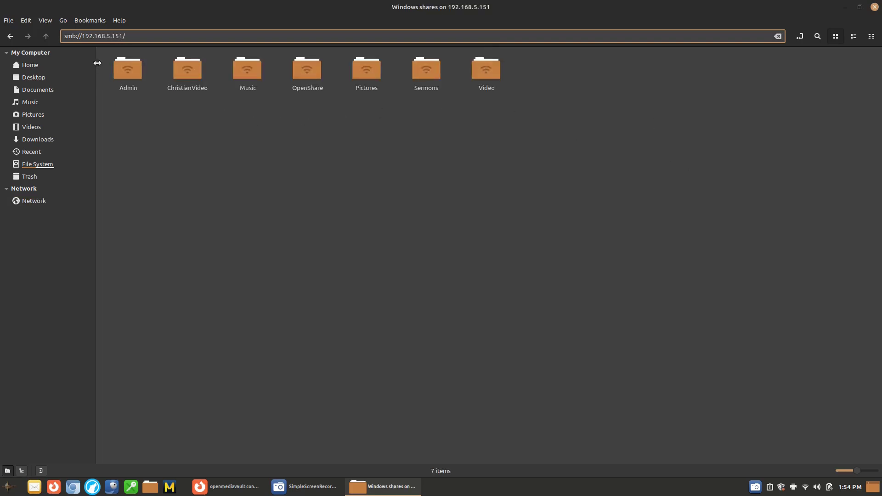
Step: Connect to the Admin share as a registered user with the account credentials and open Documents
double_click(135, 75)
click(447, 211)
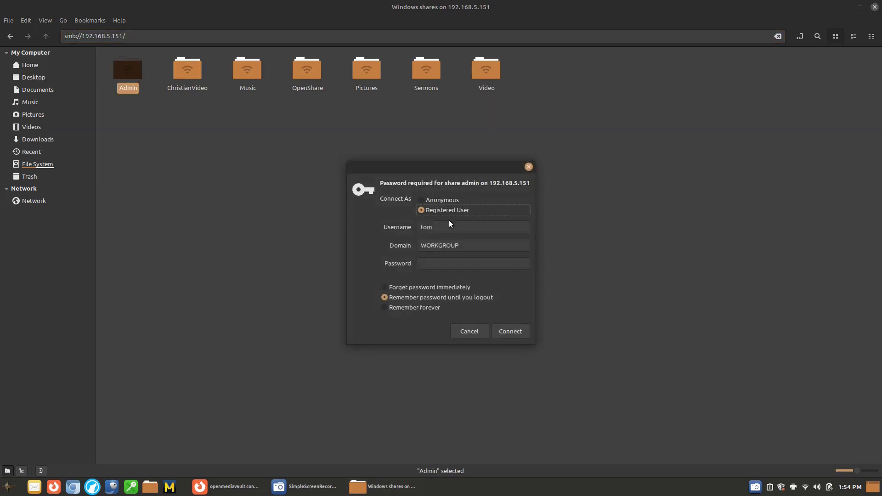
key(Tab)
text(Admin)
key(Tab)
key(Tab)
text(**************)
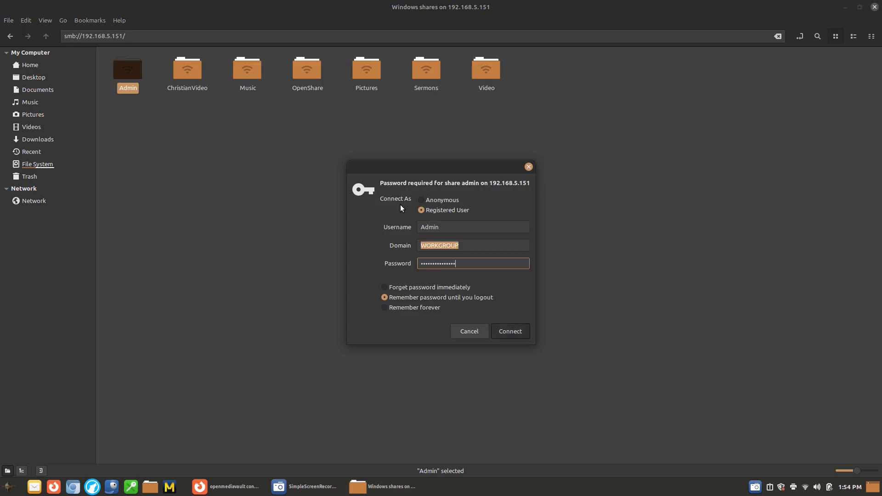
key(Return)
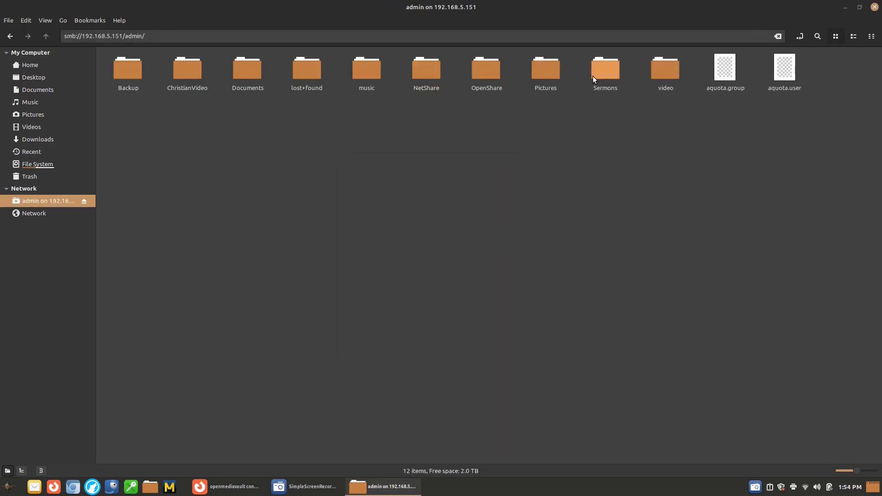
double_click(249, 74)
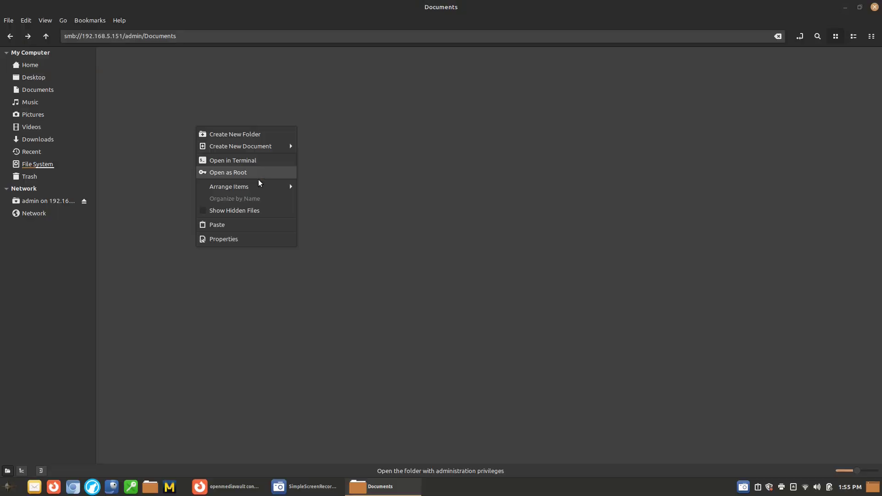
Step: Paste the copied to-server folder into the share's Documents folder, starting the 11-file transfer
click(238, 225)
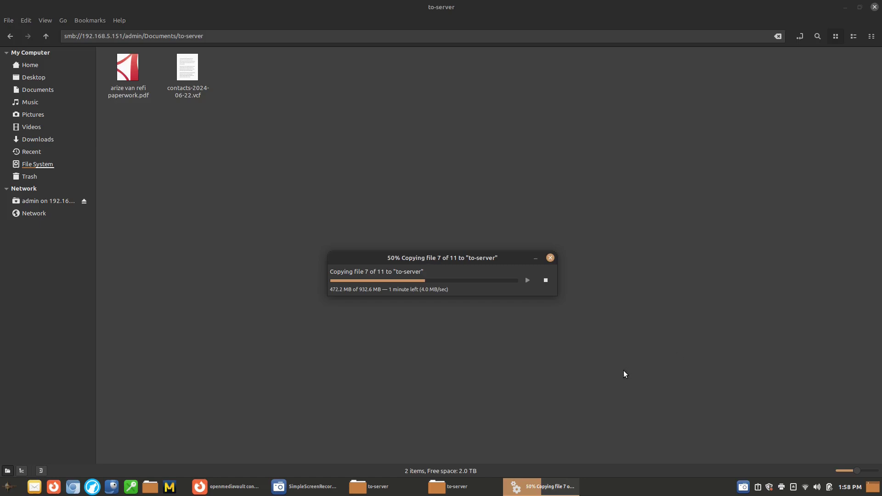
Step: Return to the openmediavault Shared Folders list and bring up the to-server copy progress, now at 62%
click(248, 483)
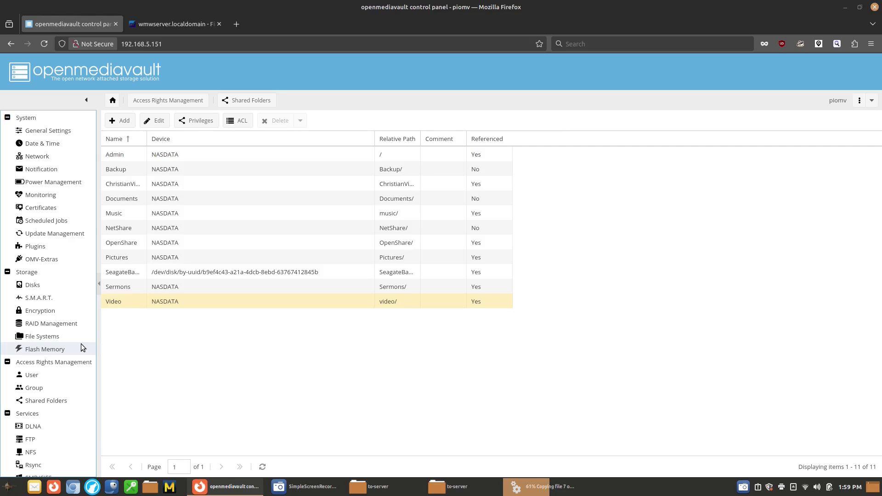
click(529, 486)
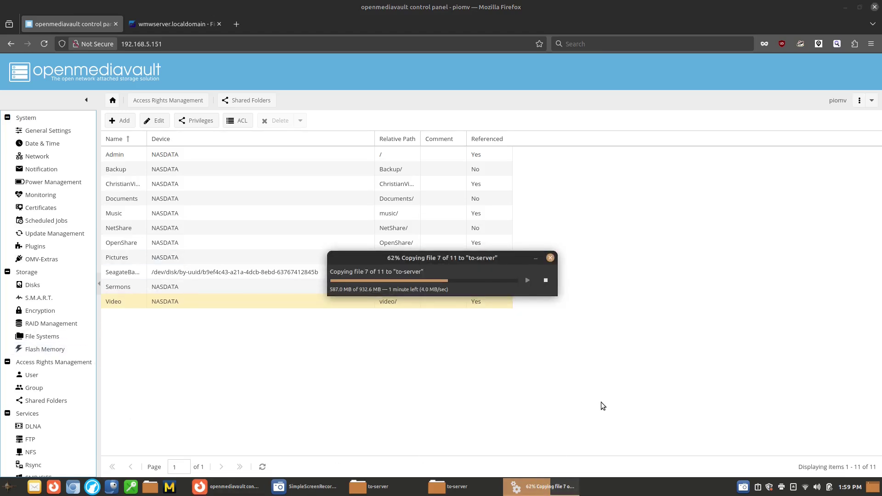